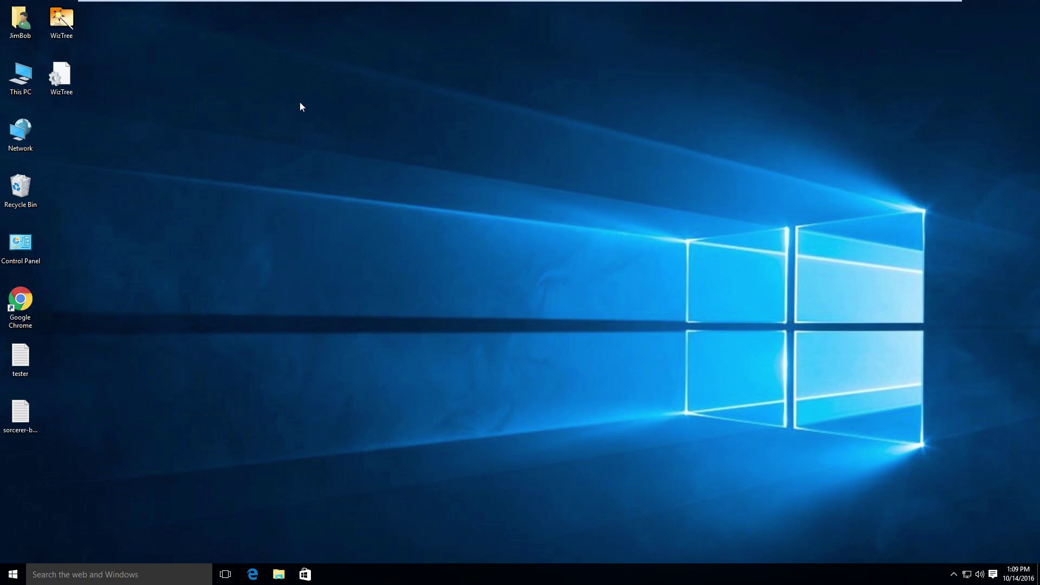
- Check the desktop icon settings under Personalization > Themes, then close Settings without changes
right_click(312, 130)
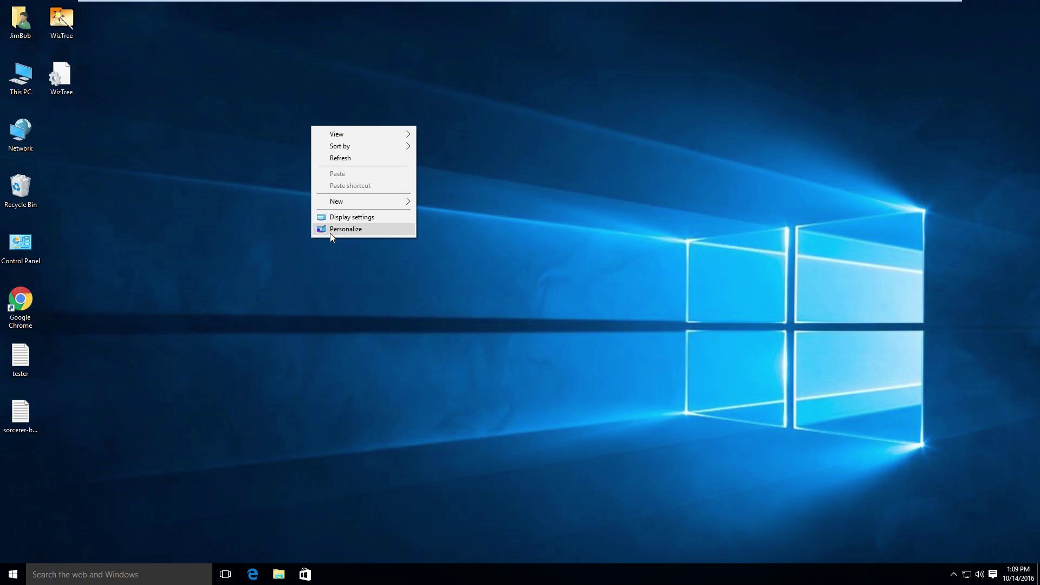
left_click(346, 229)
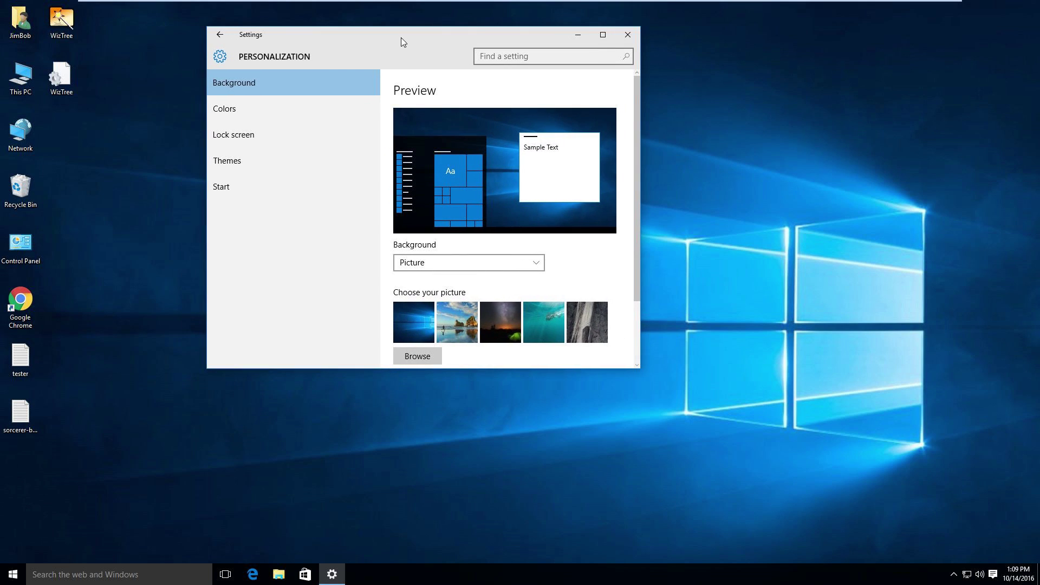
left_click(237, 162)
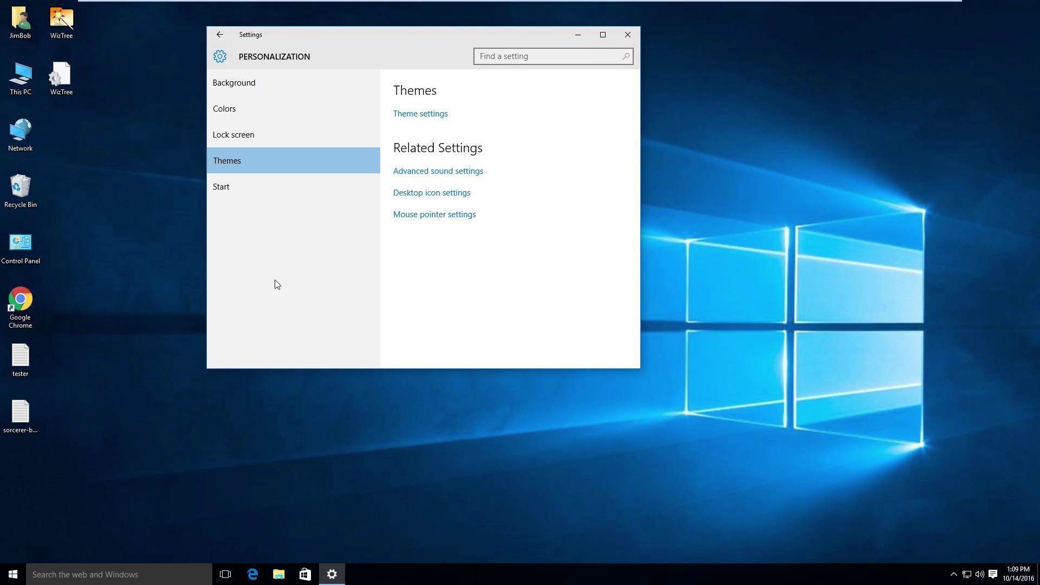
left_click(424, 194)
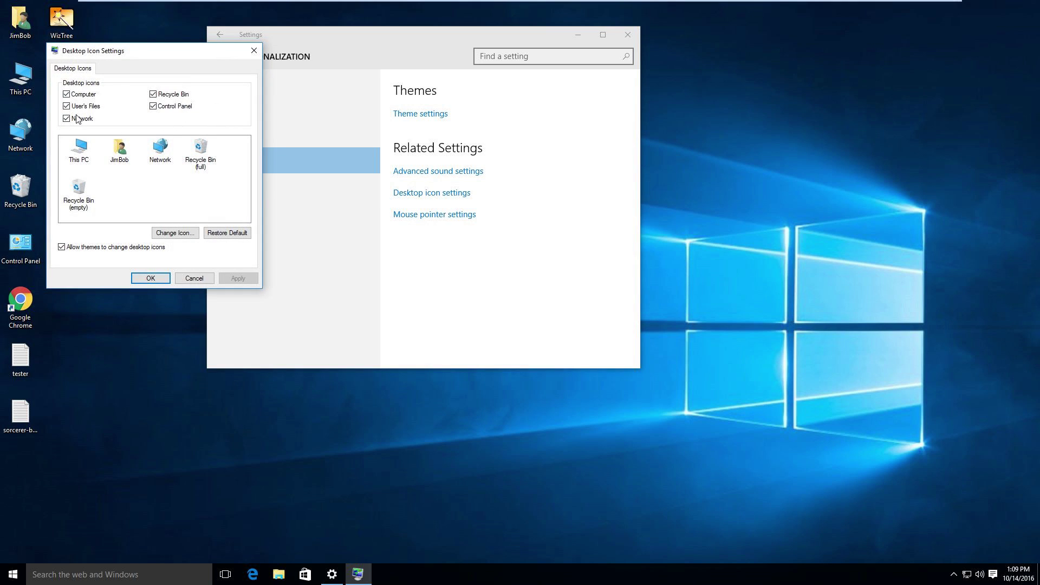
left_click(180, 277)
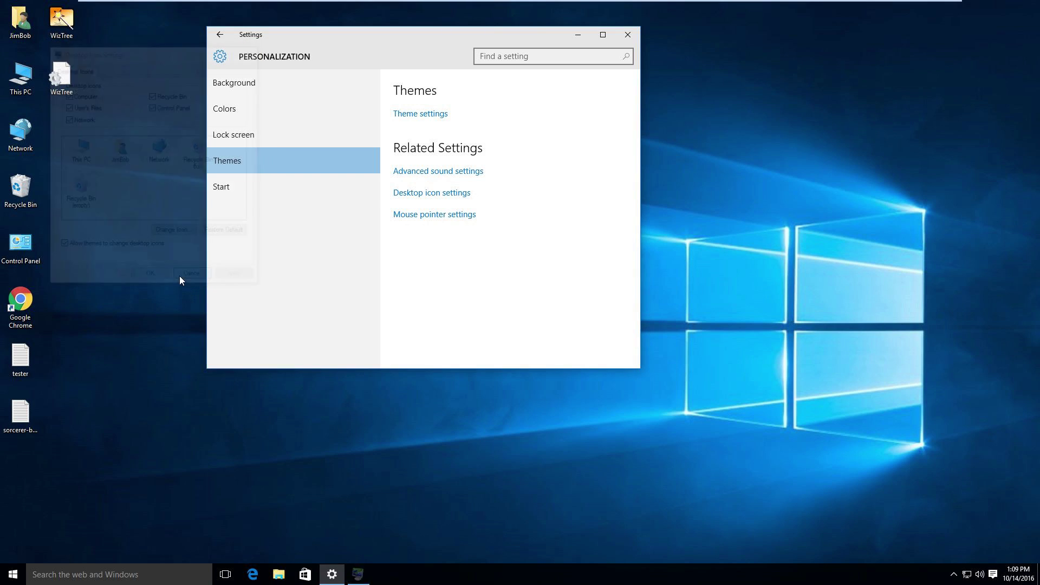
left_click(627, 34)
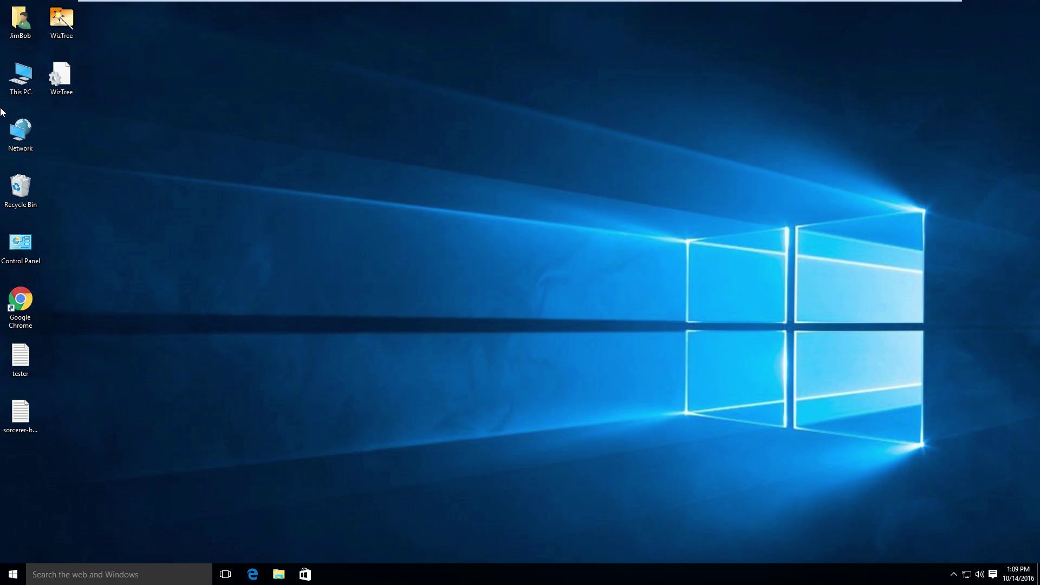
- Open This PC's Properties and the System protection settings for drive C:
right_click(3, 65)
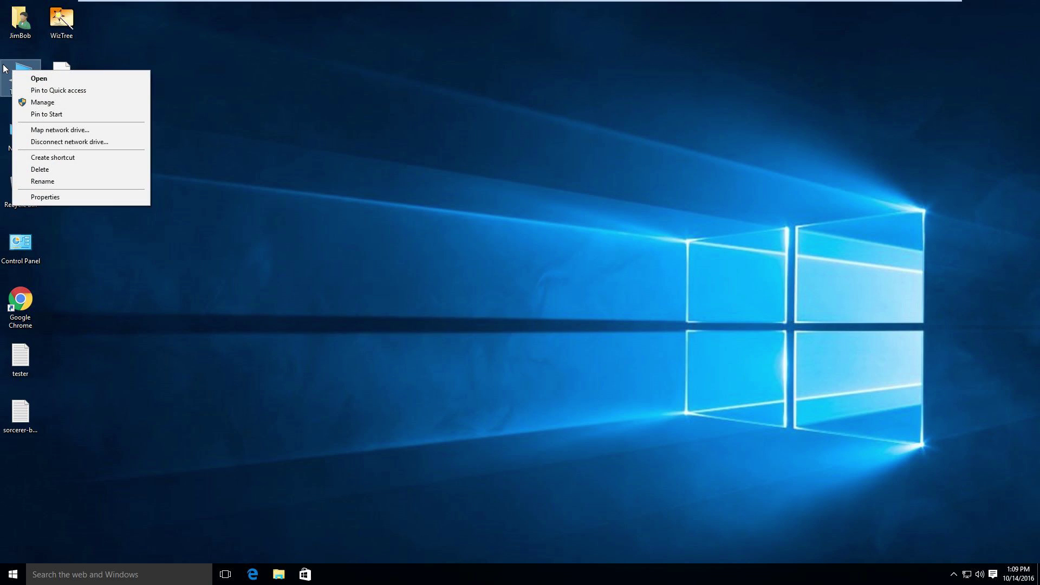
left_click(3, 66)
right_click(11, 77)
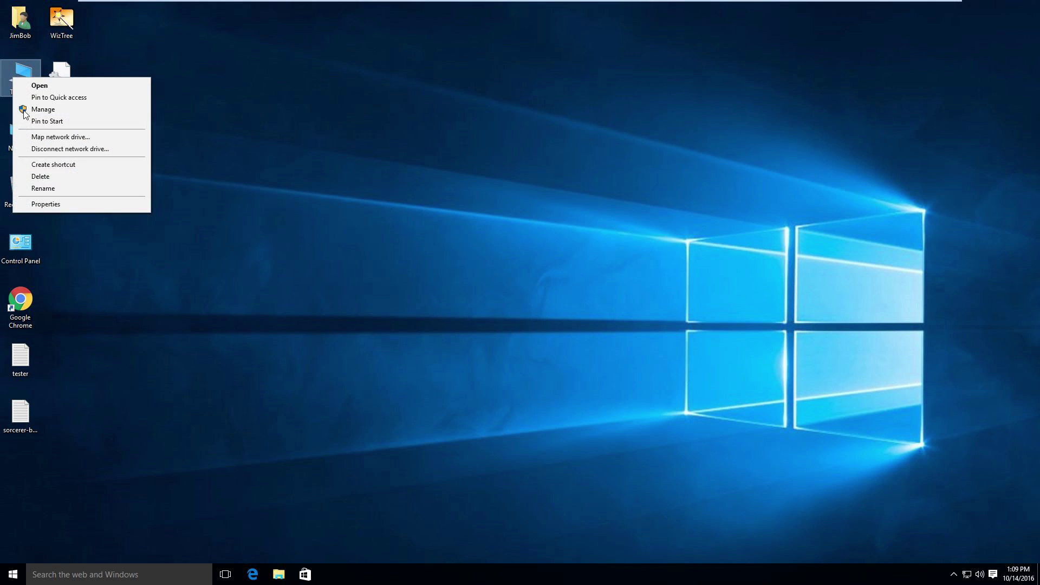
left_click(62, 208)
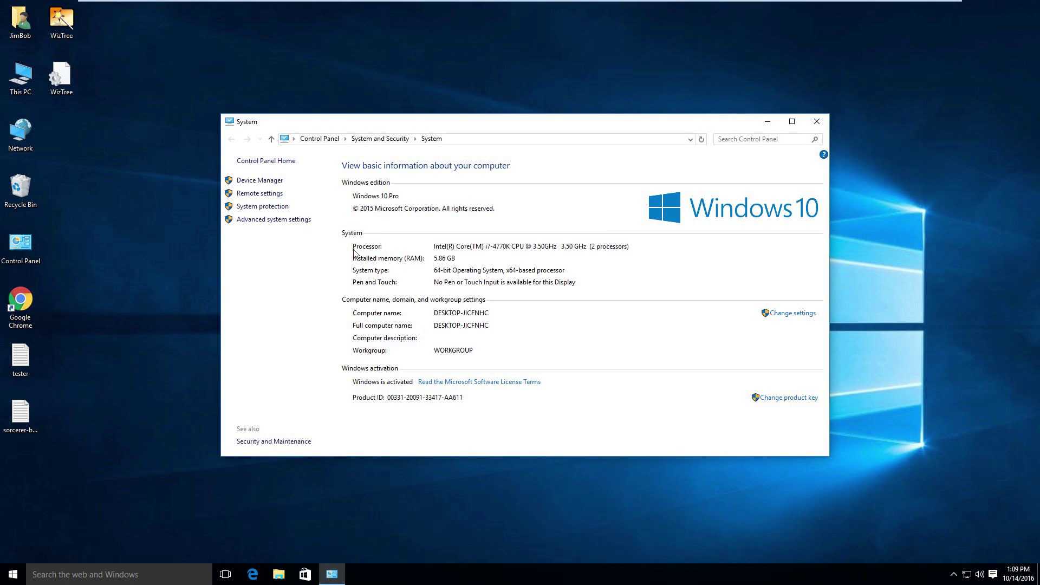
left_click(255, 207)
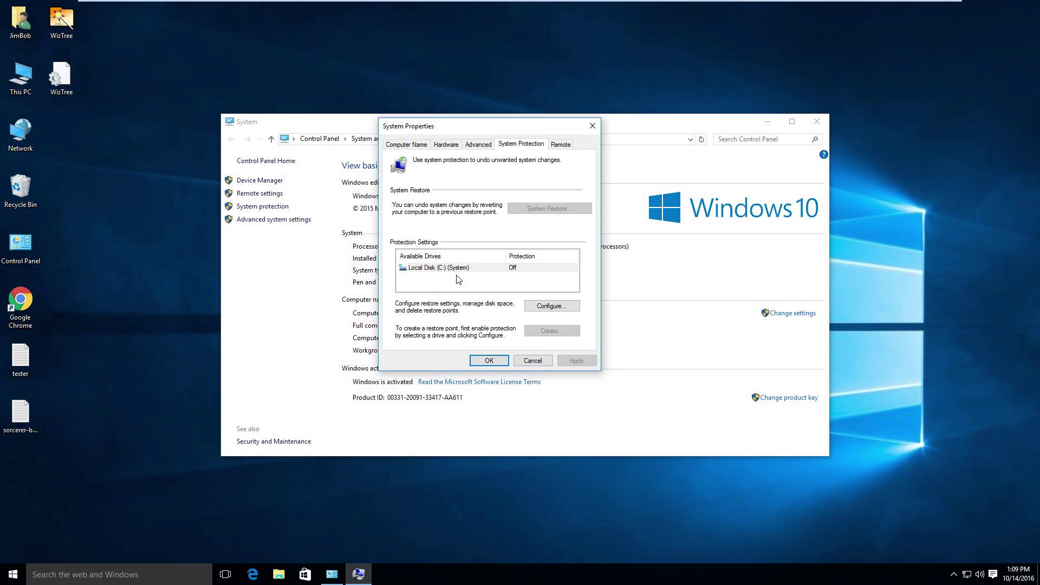
left_click(540, 310)
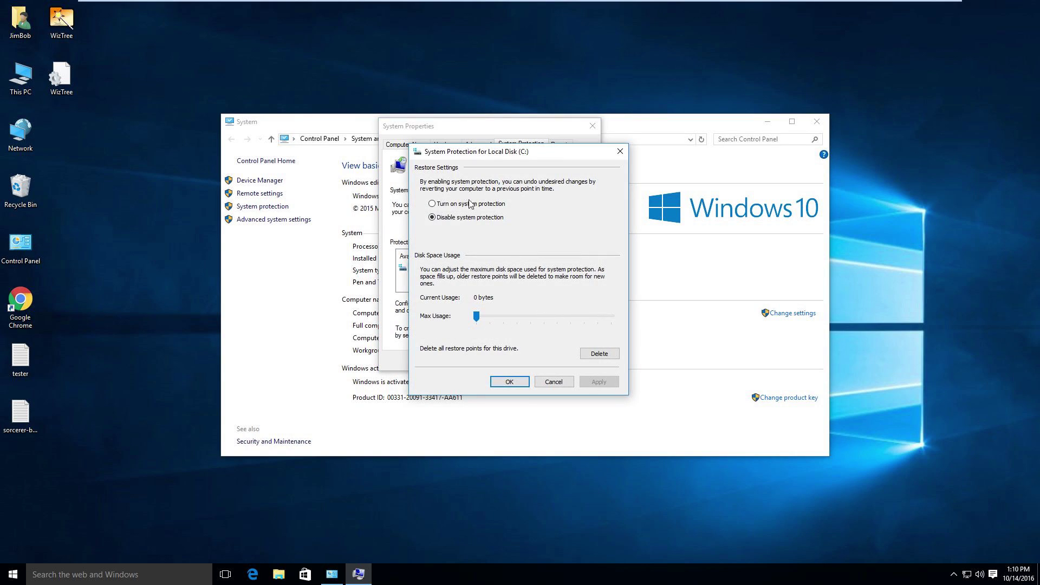
- Turn on and apply system protection for Local Disk (C:), then begin a new restore point
left_click(473, 204)
left_click(610, 382)
left_click(510, 384)
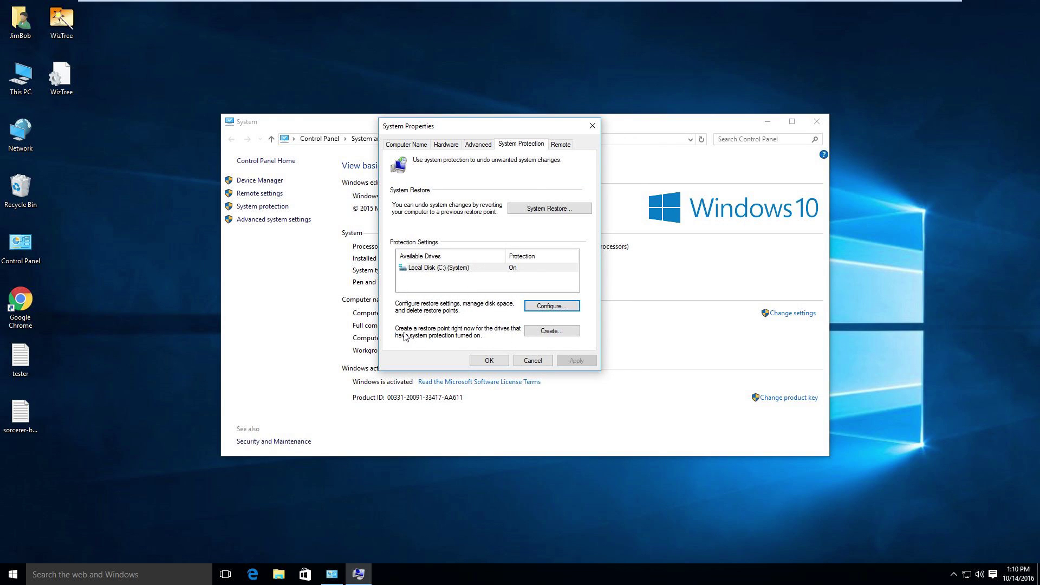
left_click(553, 333)
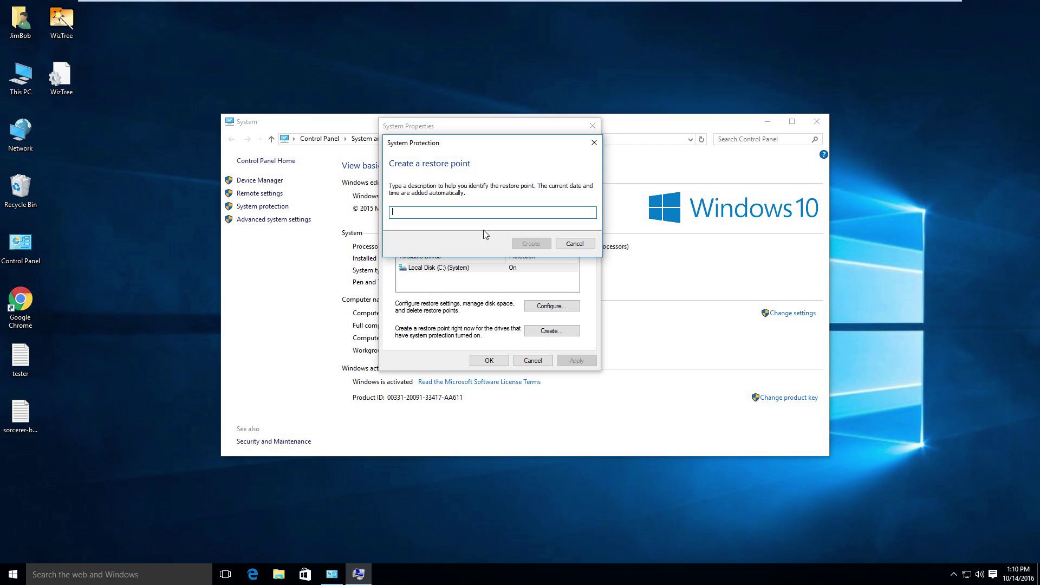
- Create a restore point described 'everything is good' and dismiss the success message
type("ckle")
type("n")
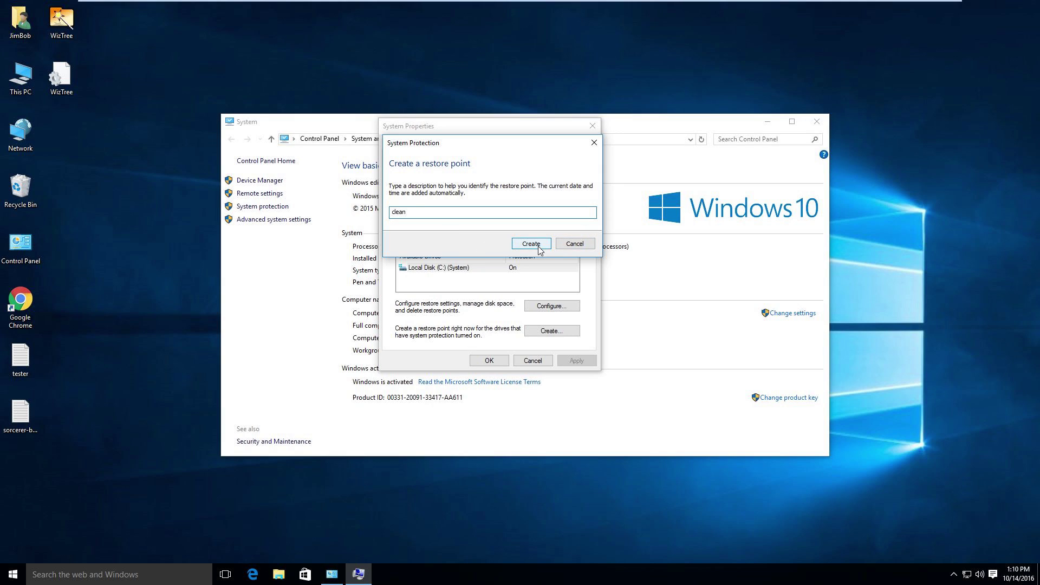
key("BackSpace")
key("BackSpace")
key("BackSpace")
key("BackSpace")
key("BackSpace")
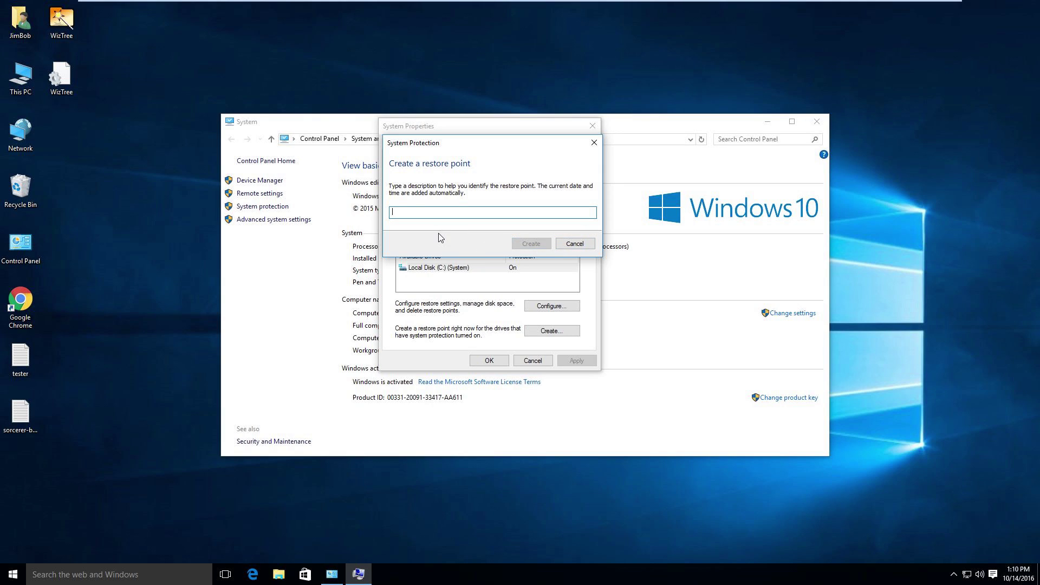
type("ever")
key("BackSpace")
key("BackSpace")
type("rything i")
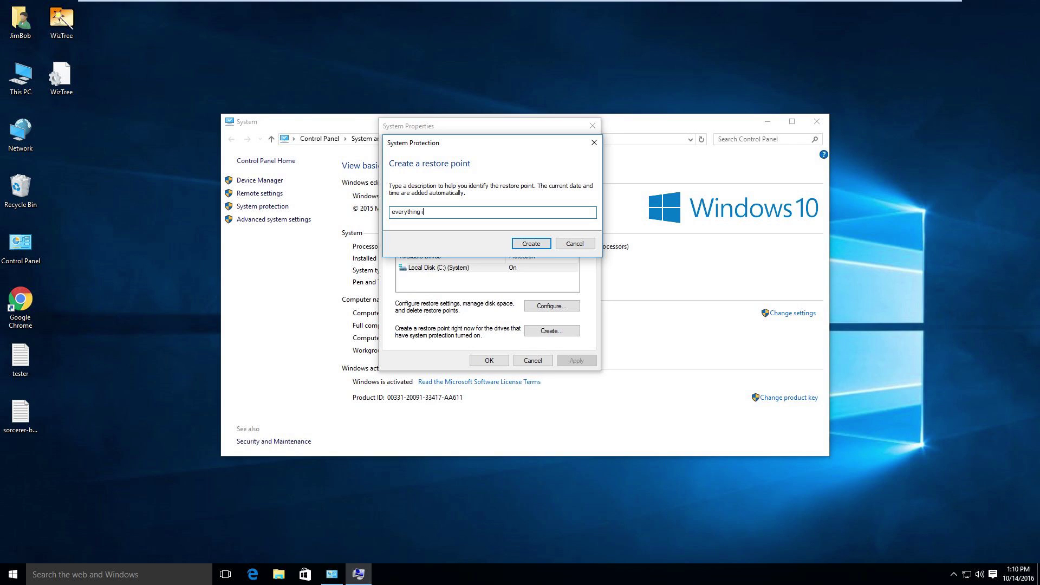
type("s good")
left_click(525, 246)
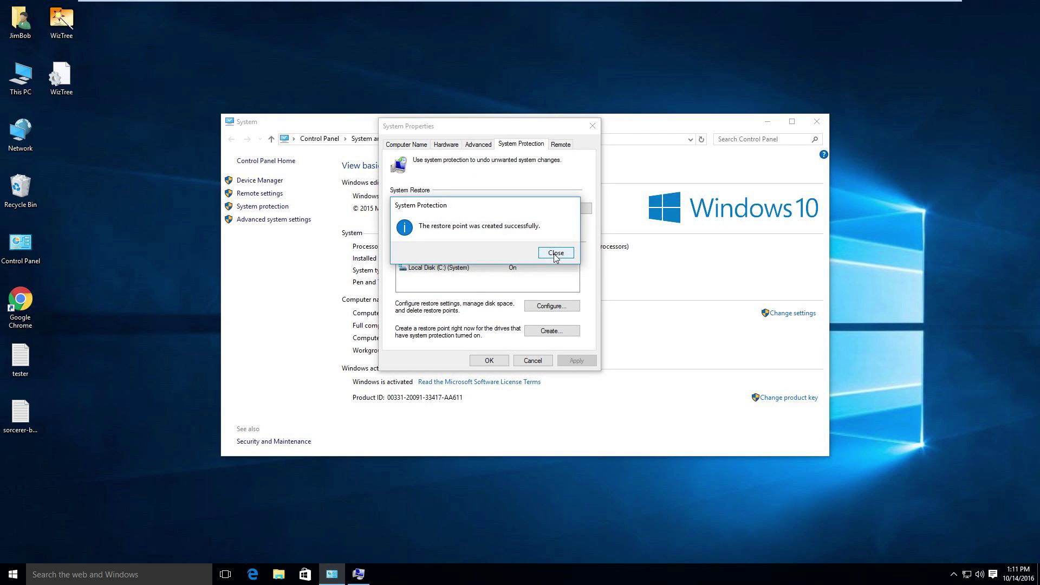
left_click(541, 257)
- Close the System Properties and System windows, returning to the desktop
left_click(487, 362)
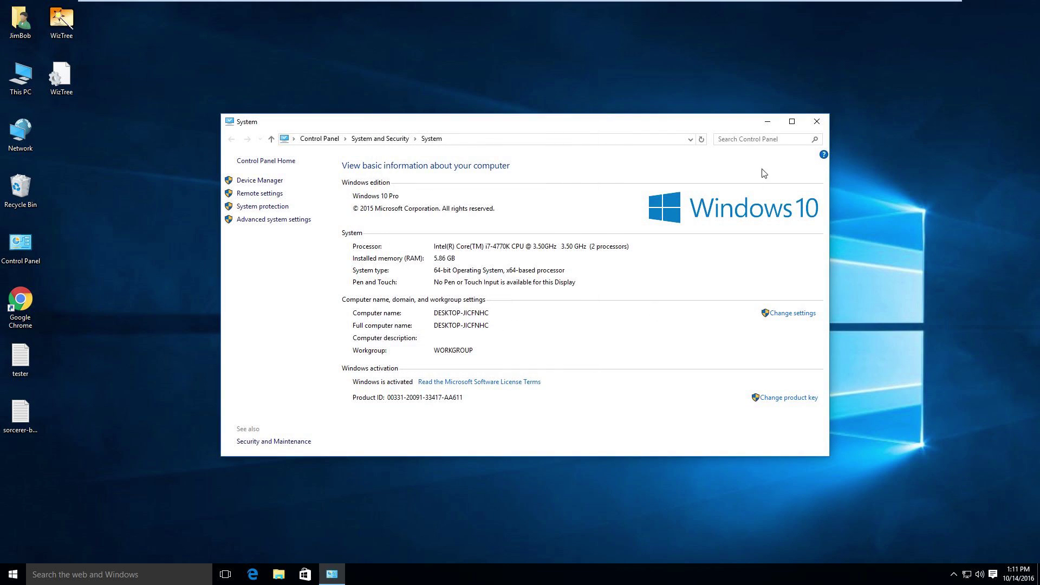
left_click(816, 122)
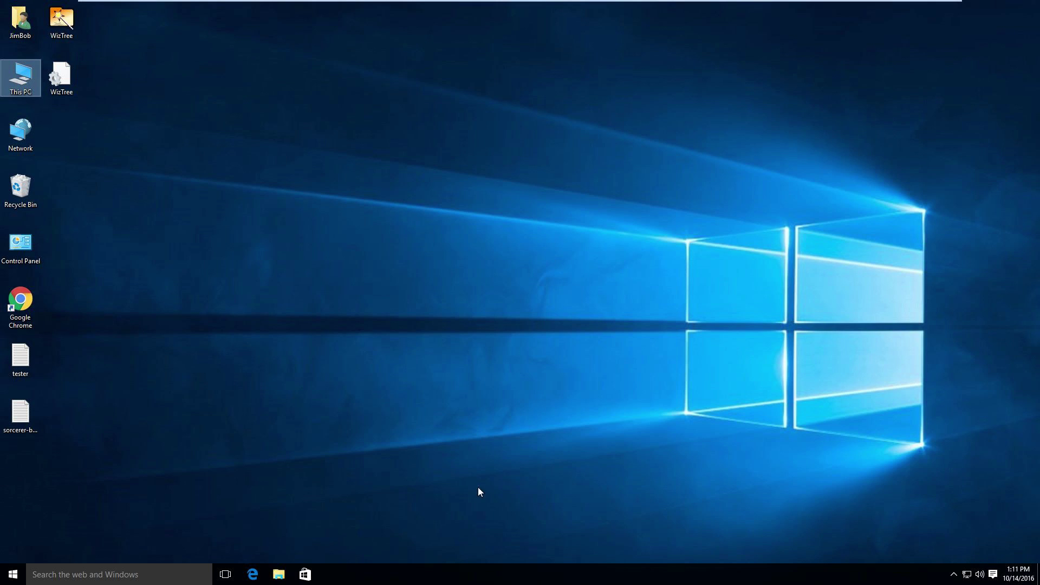
left_click(195, 429)
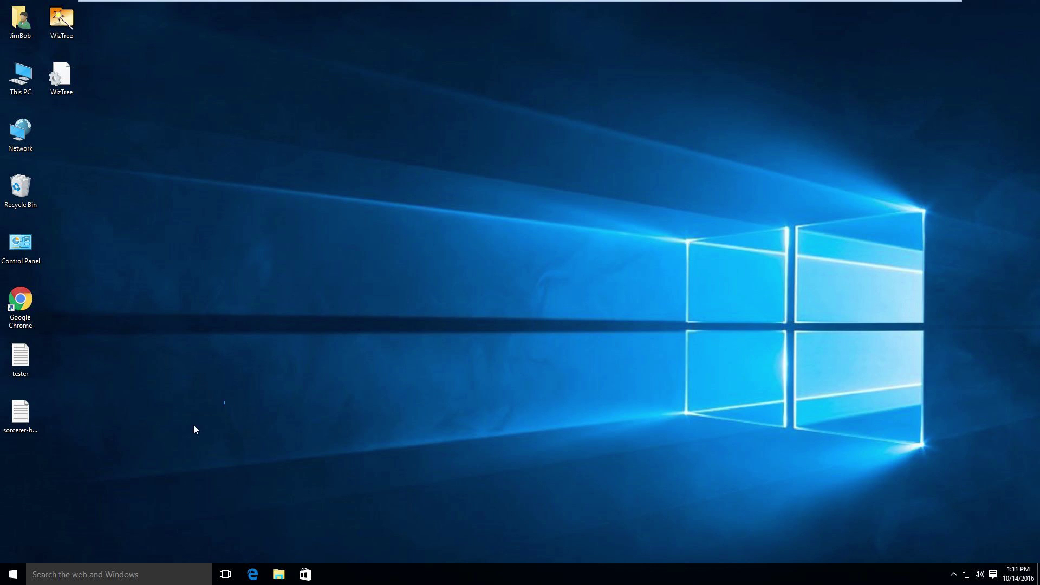
right_click(436, 91)
left_click(454, 198)
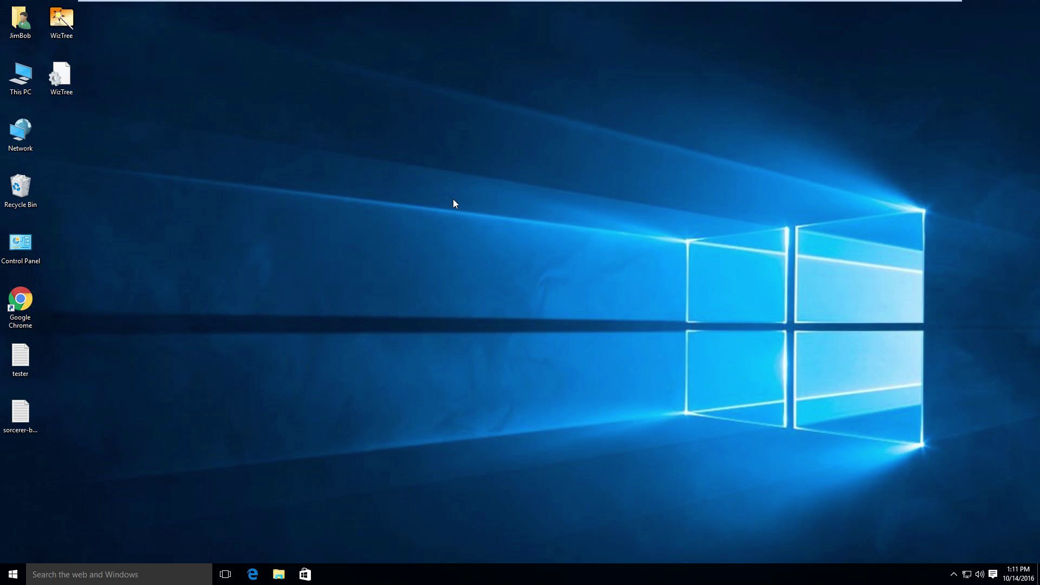
- Hide the Computer, User's Files, Control Panel, Recycle Bin and Network desktop icons
right_click(449, 106)
left_click(494, 205)
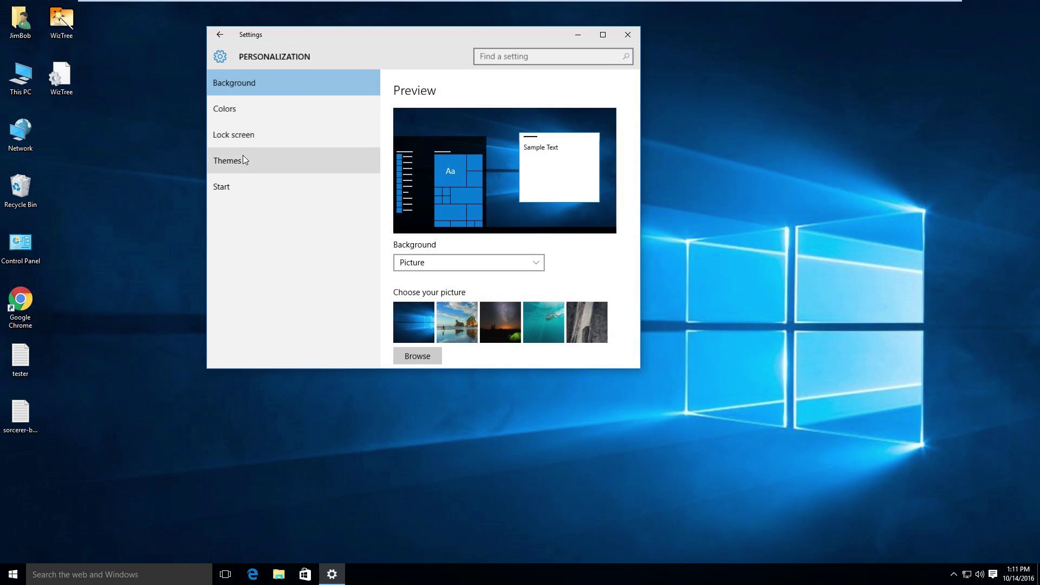
left_click(242, 158)
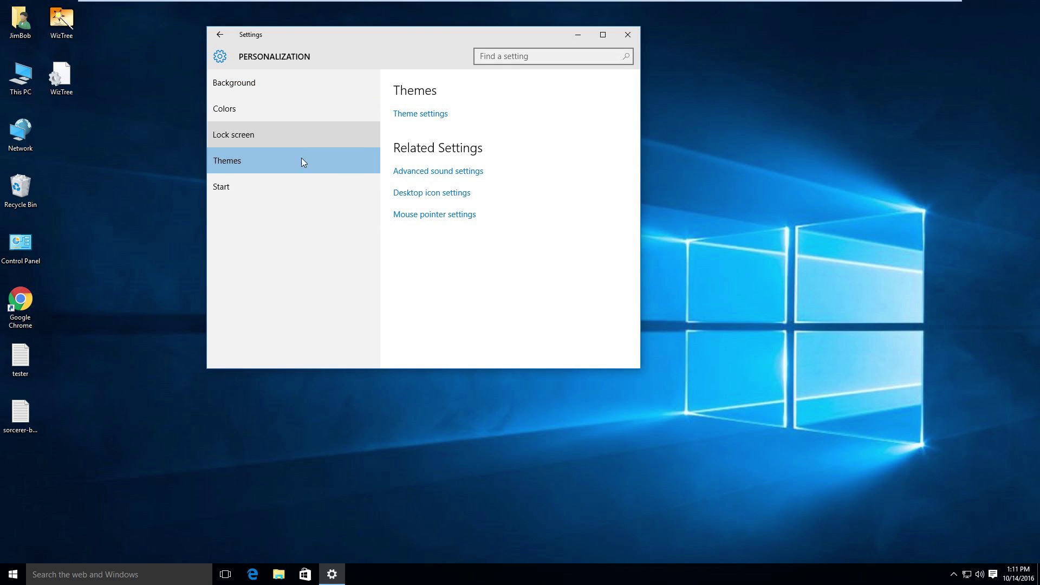
left_click(453, 194)
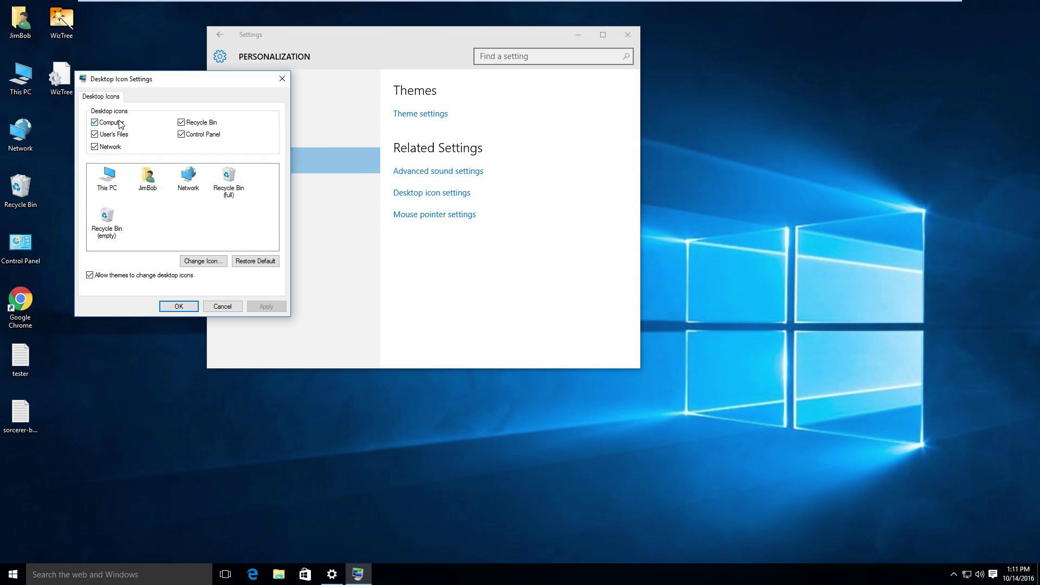
left_click(119, 123)
left_click(120, 136)
left_click(198, 136)
left_click(196, 122)
left_click(103, 147)
left_click(255, 307)
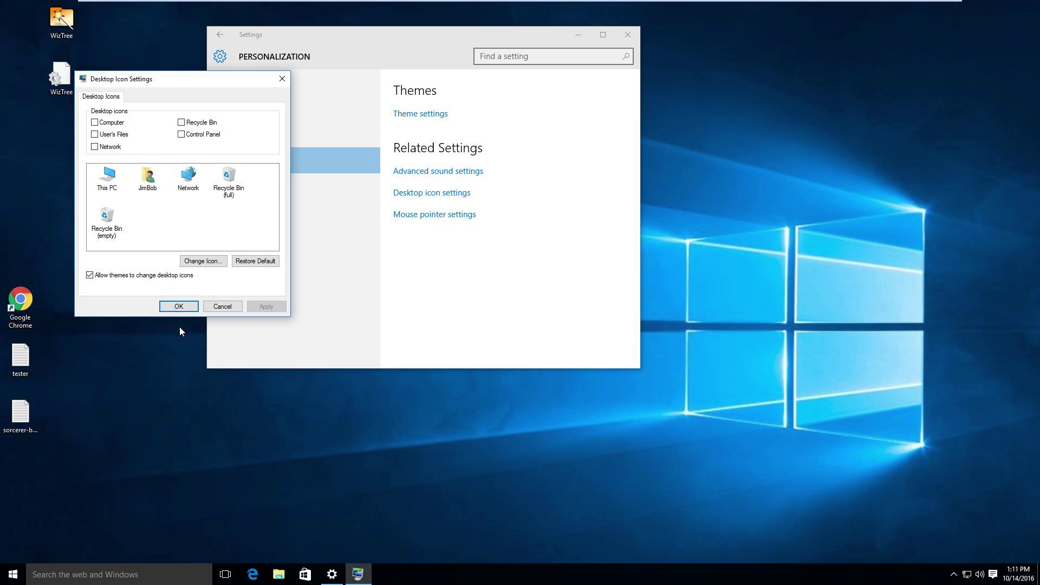
left_click(178, 307)
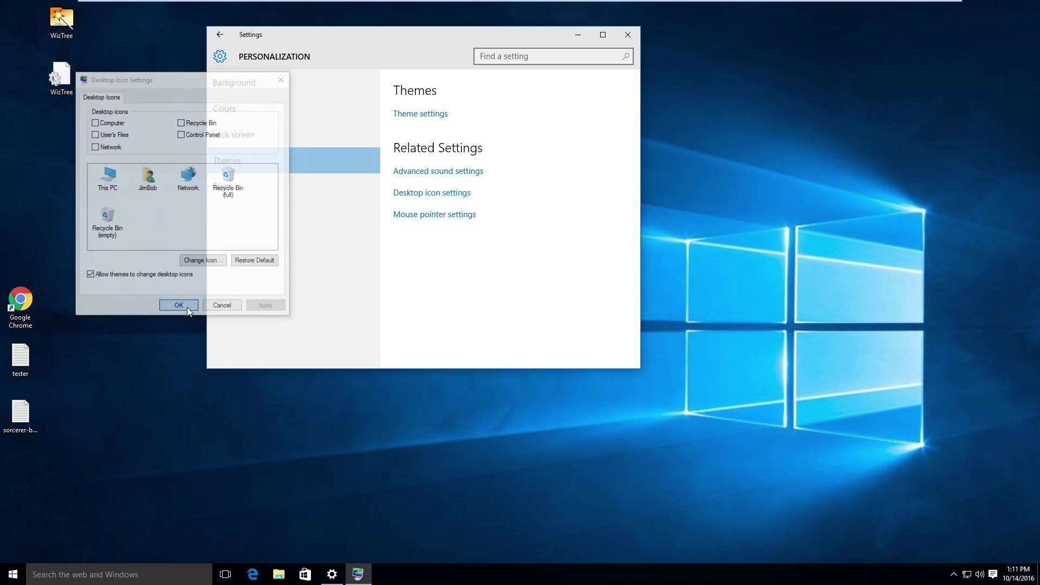
left_click(627, 34)
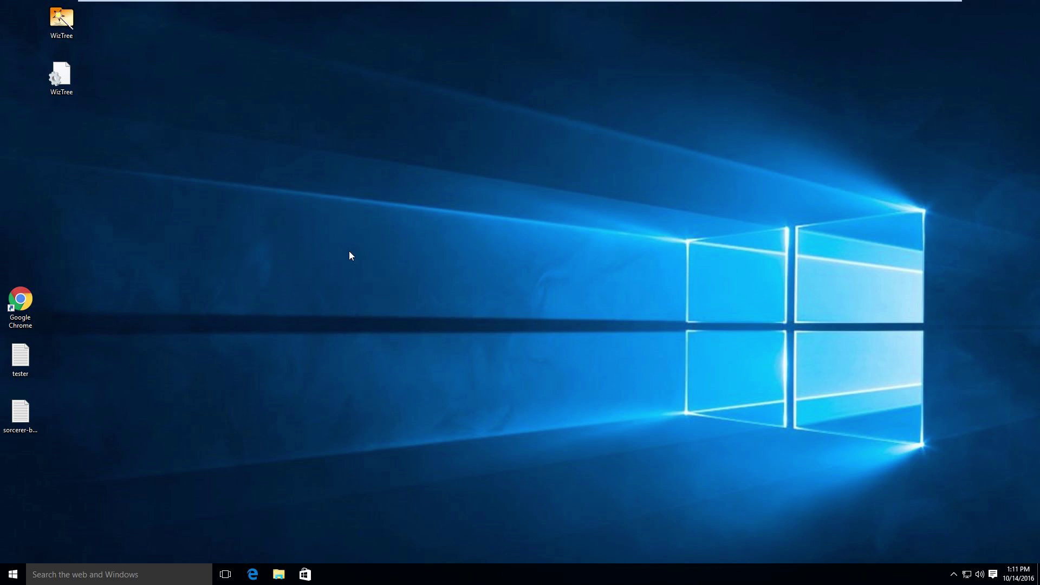
- Delete the two WizTree icons and the tester and sorcerer files from the desktop
left_click_drag(148, 288, 41, 4)
key("Delete")
left_click_drag(87, 466, 1, 349)
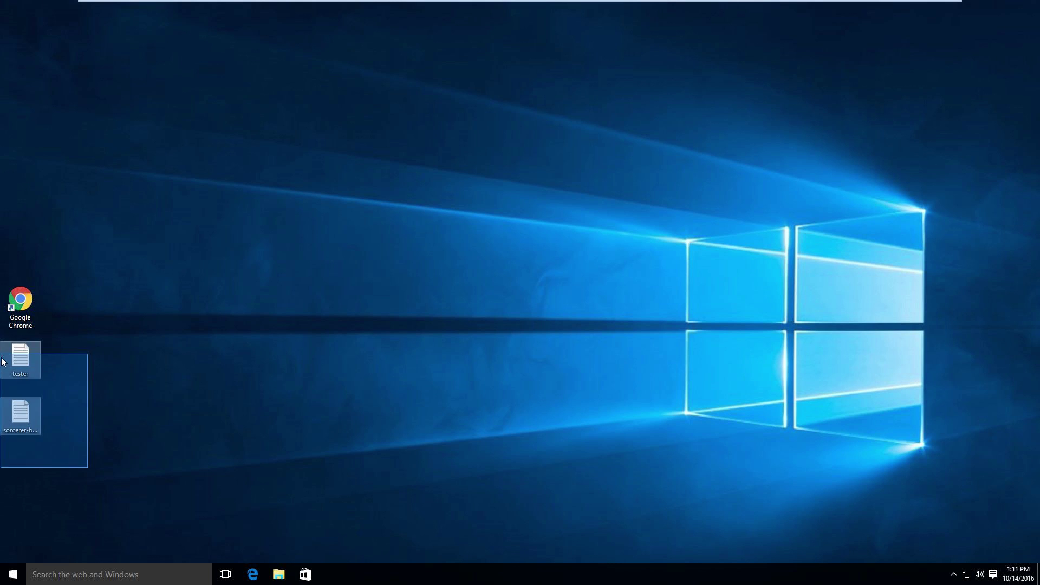
key("Delete")
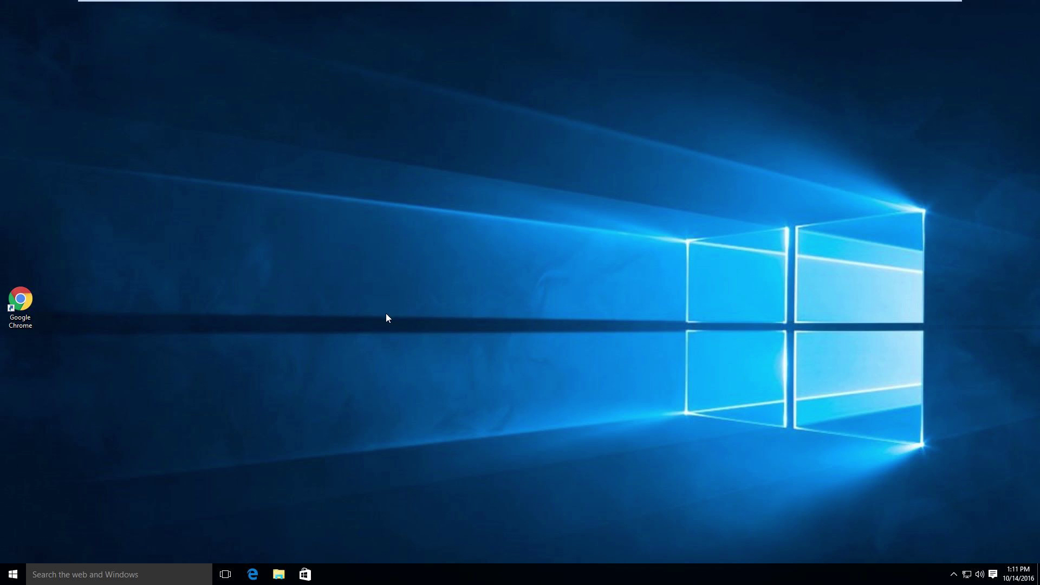
- Search 'system rest' and launch System Restore from the Recovery page
left_click(124, 575)
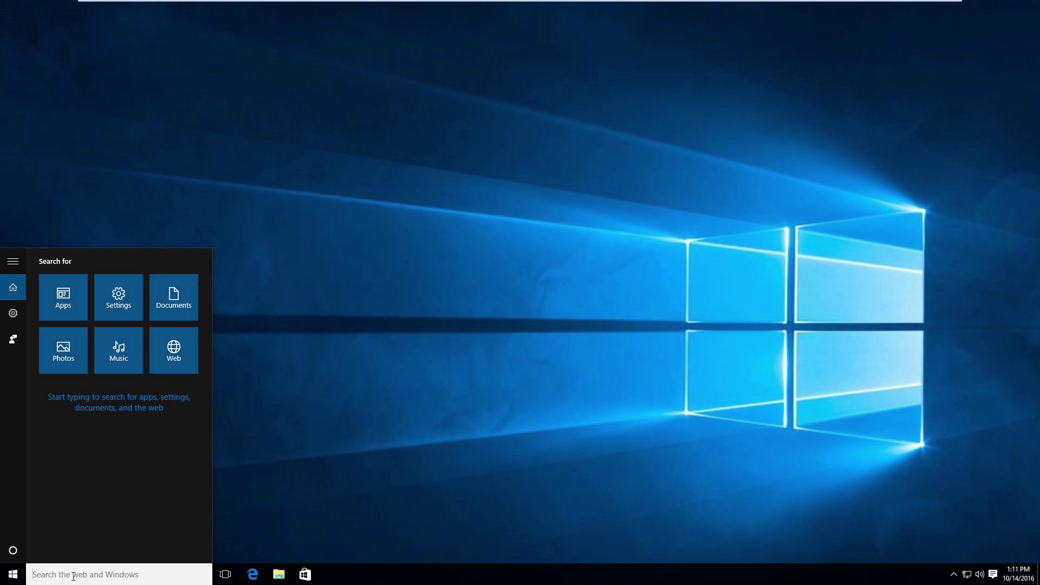
type("syst")
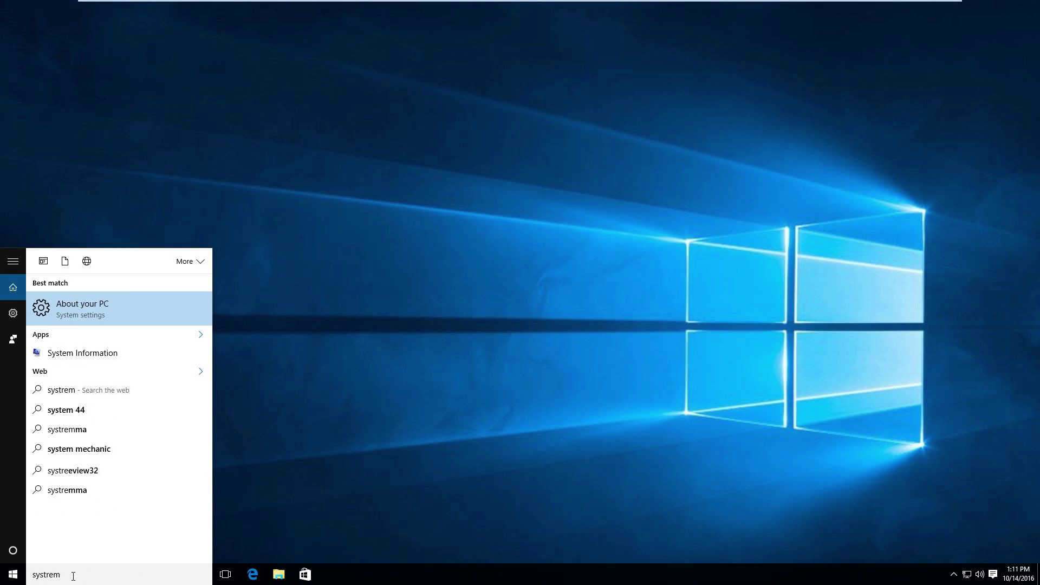
type("em r")
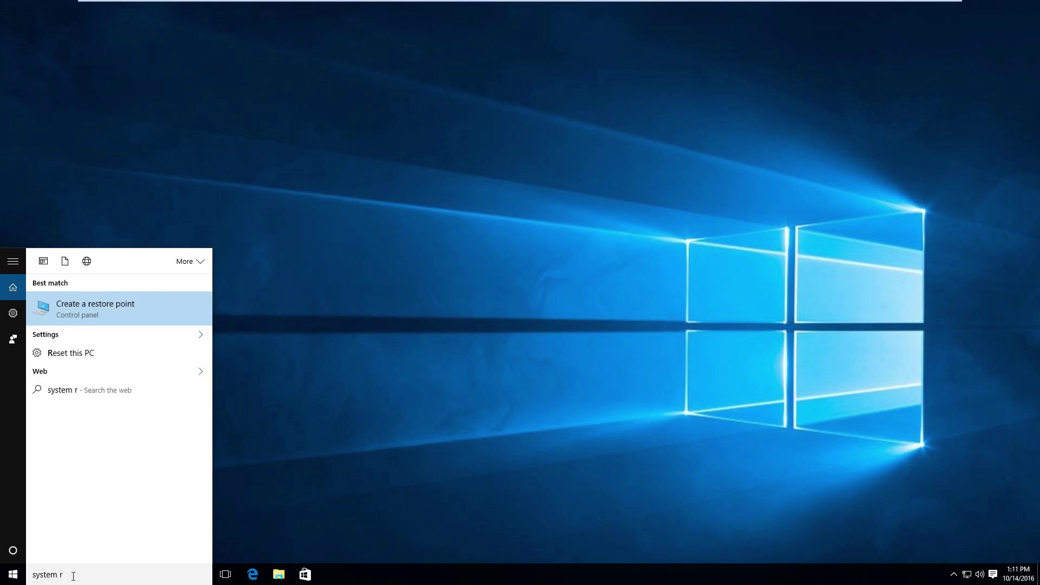
type("est")
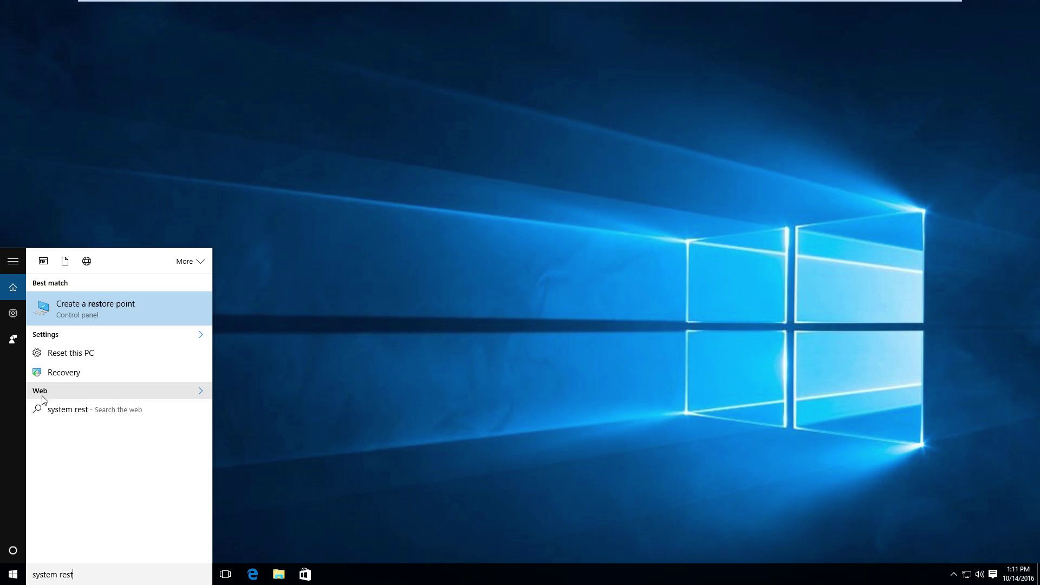
left_click(55, 373)
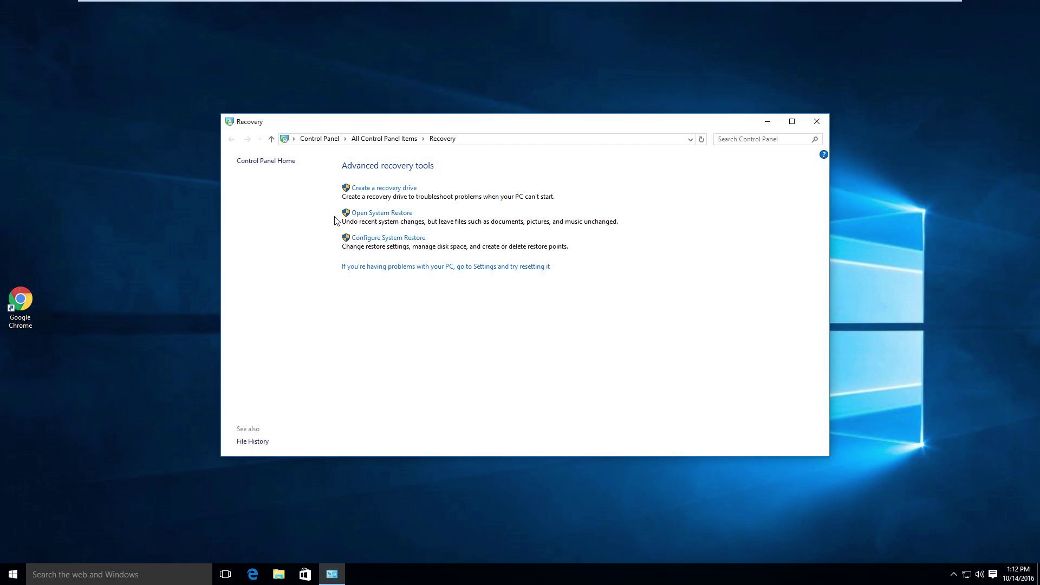
left_click(378, 214)
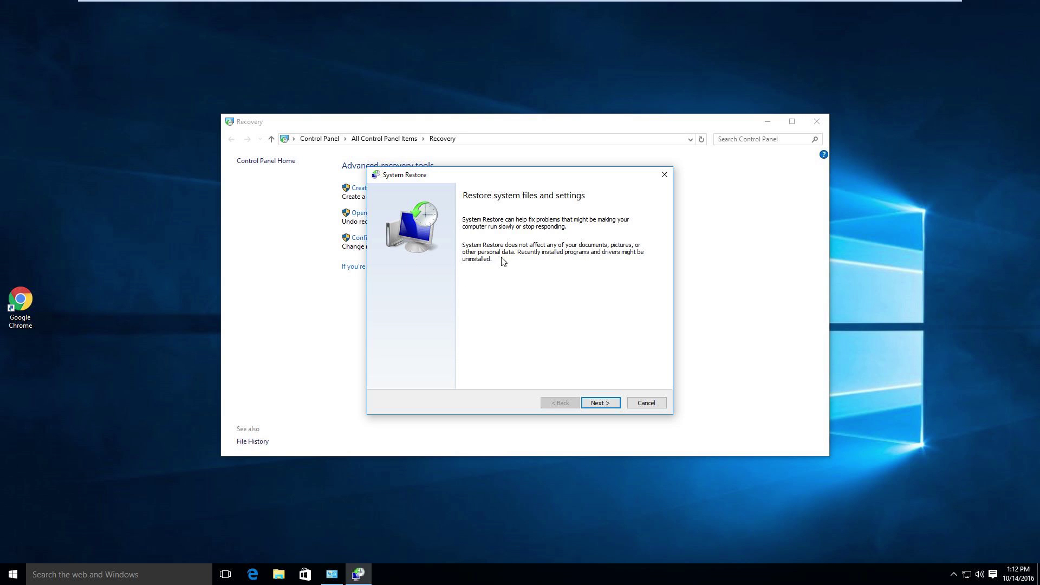
- Pick the 10/14/2016 1:11:03 PM 'everything is good' restore point and confirm the restore
left_click(598, 403)
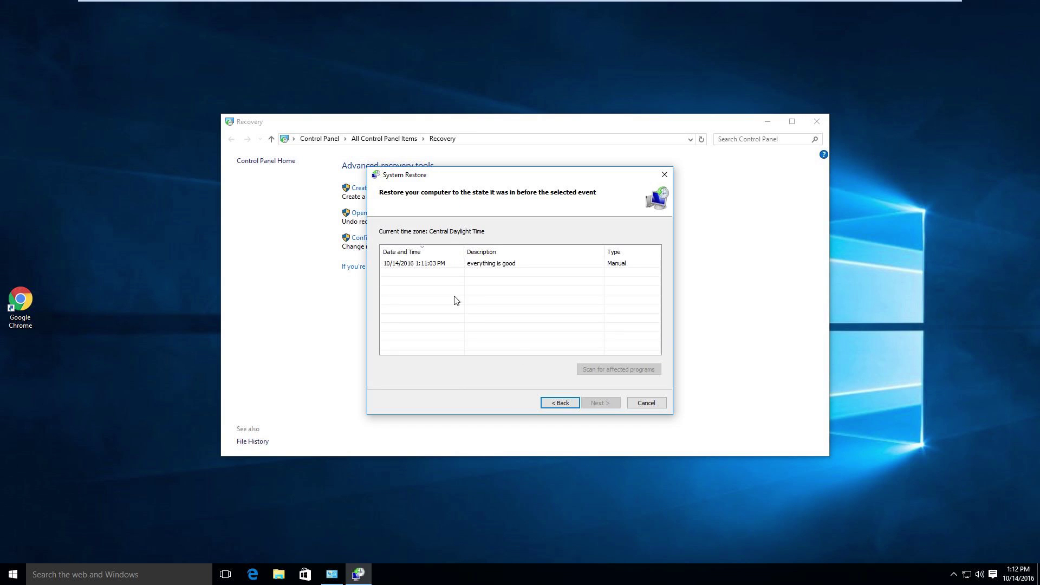
left_click(426, 266)
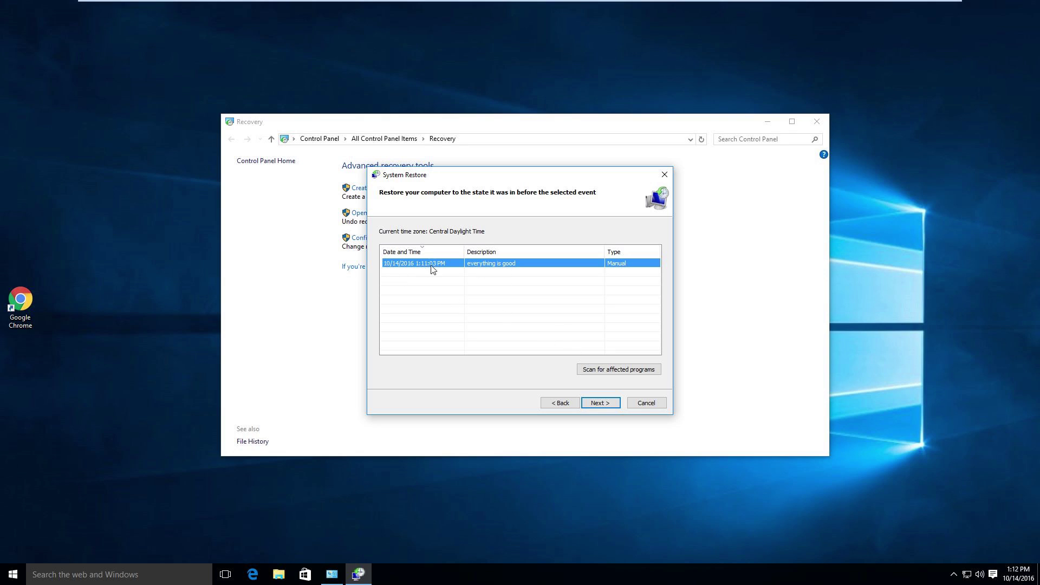
left_click(601, 403)
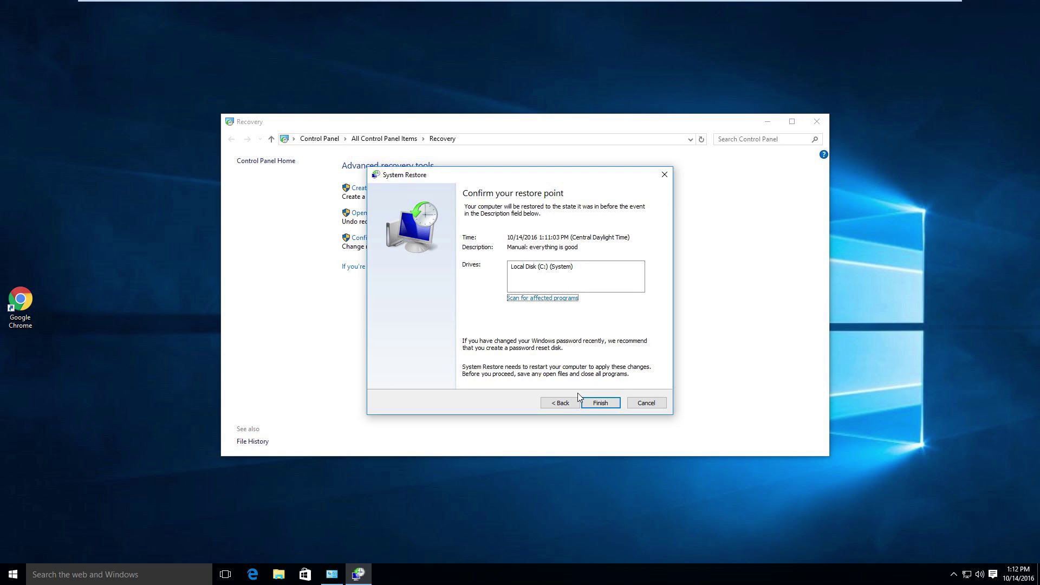
left_click(608, 404)
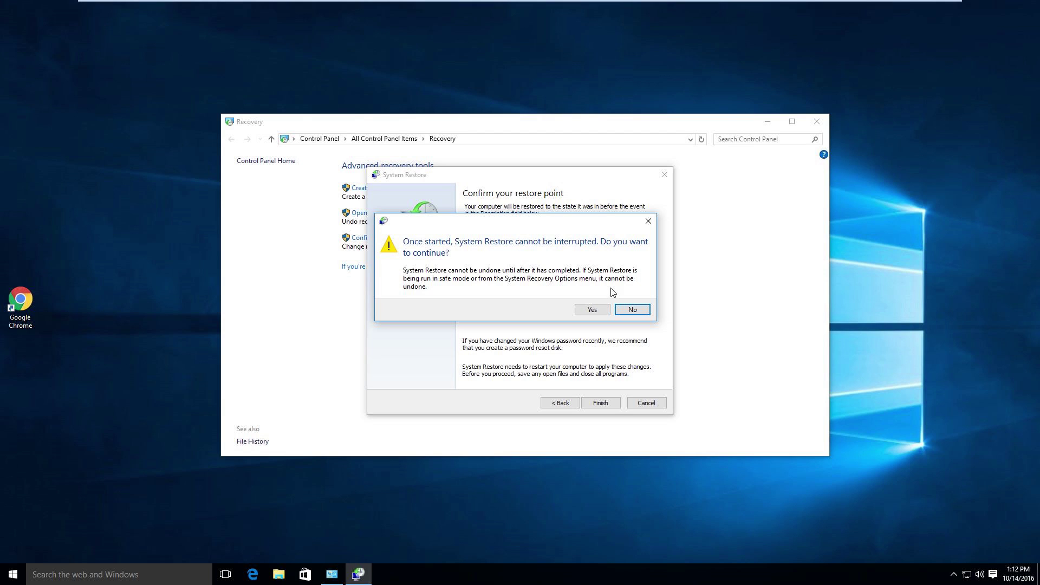
left_click(596, 310)
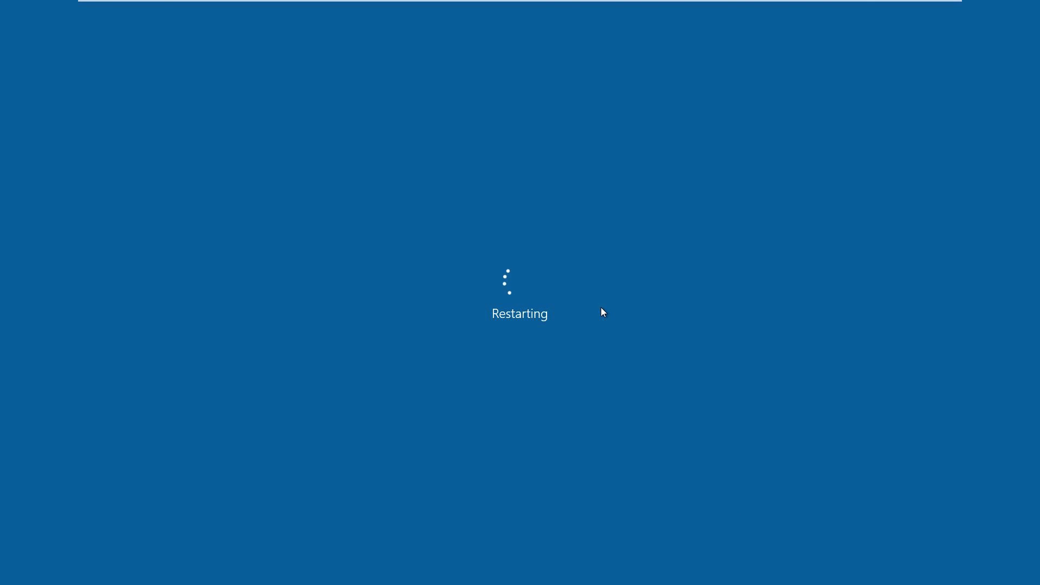
- Exit the VMware full-screen view while Windows restarts to apply the restore
mouse_move(780, 1)
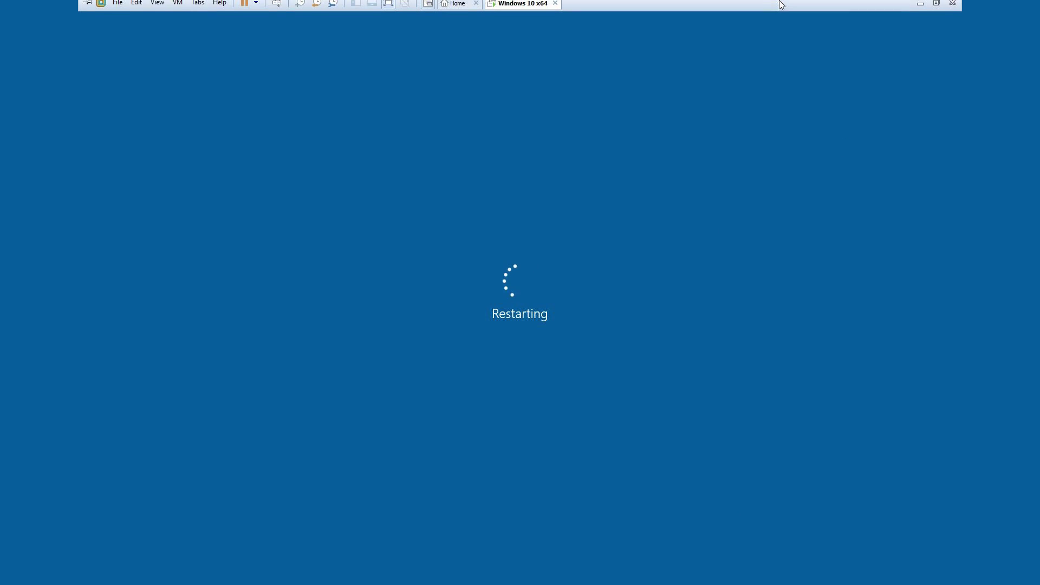
left_click(936, 7)
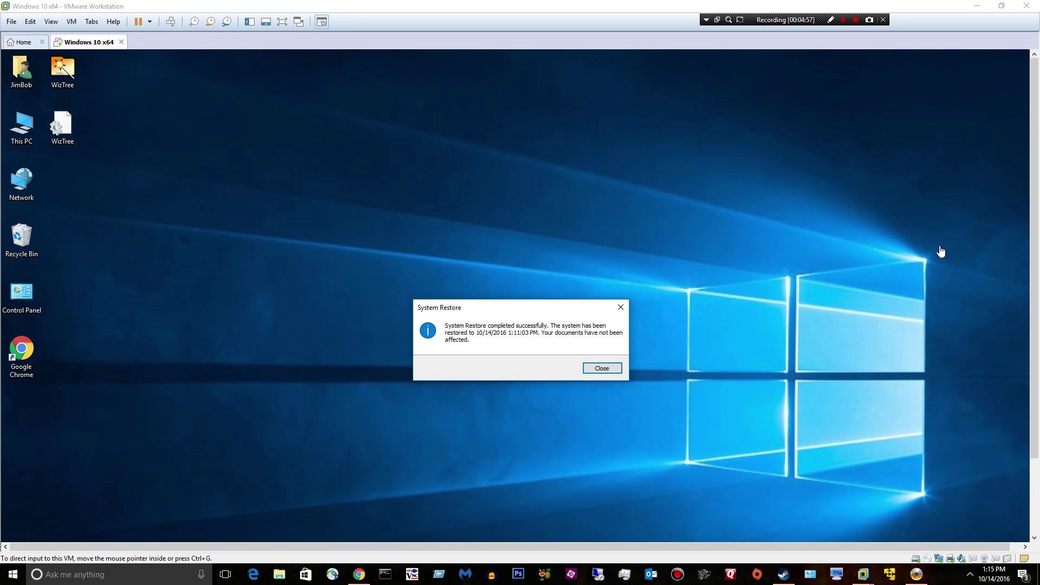
- Close the restore success message and open This PC's System protection tab
scroll(1036, 307, "down", 3)
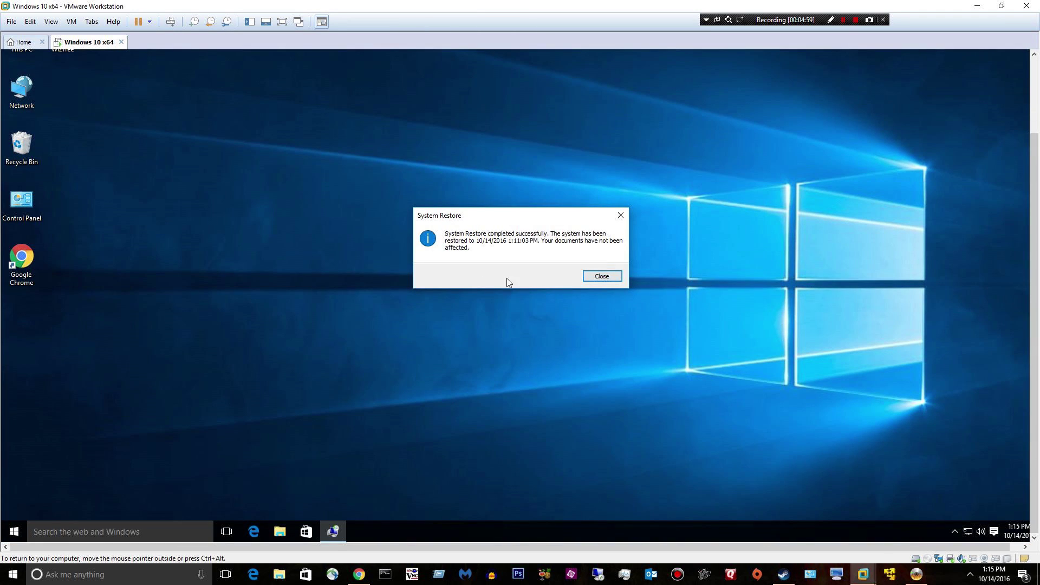
left_click(602, 276)
scroll(1037, 307, "up", 3)
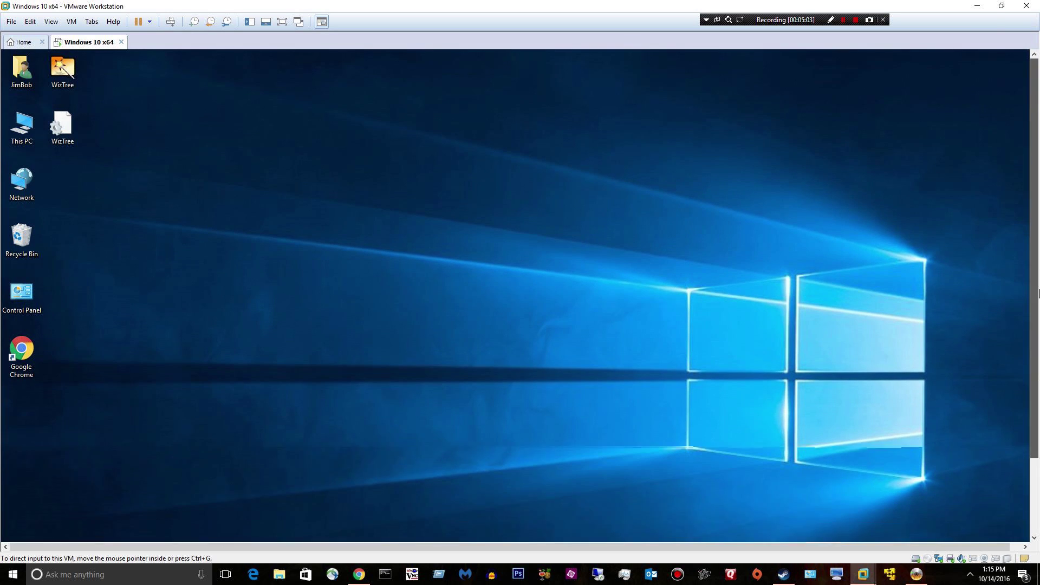
right_click(38, 117)
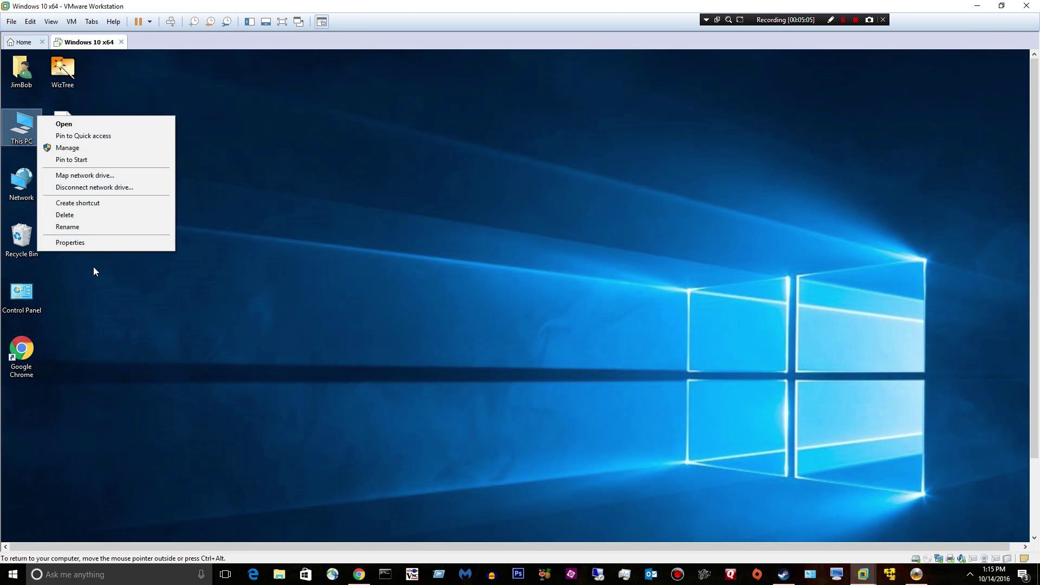
left_click(84, 251)
right_click(24, 125)
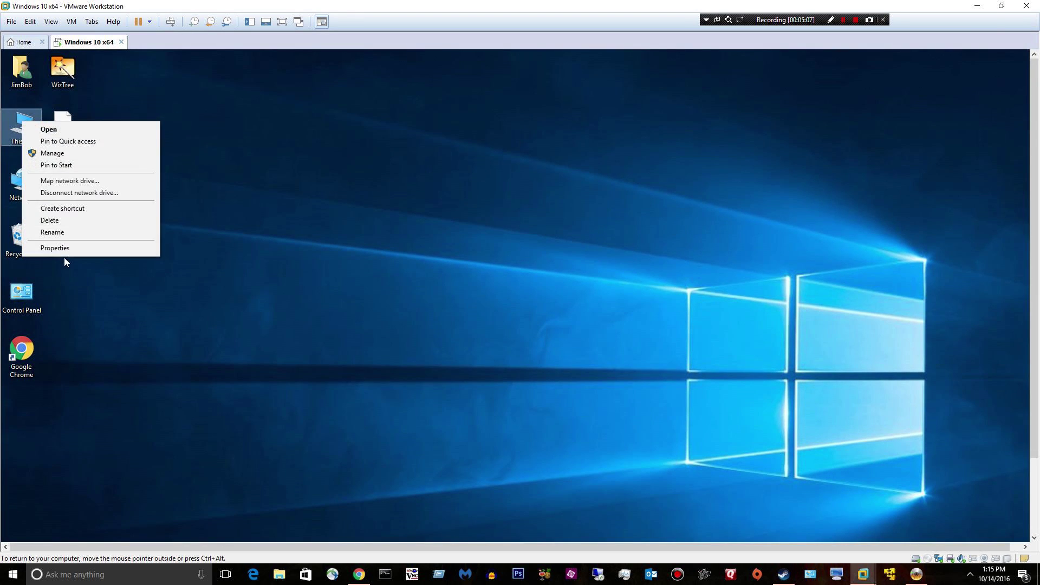
left_click(92, 248)
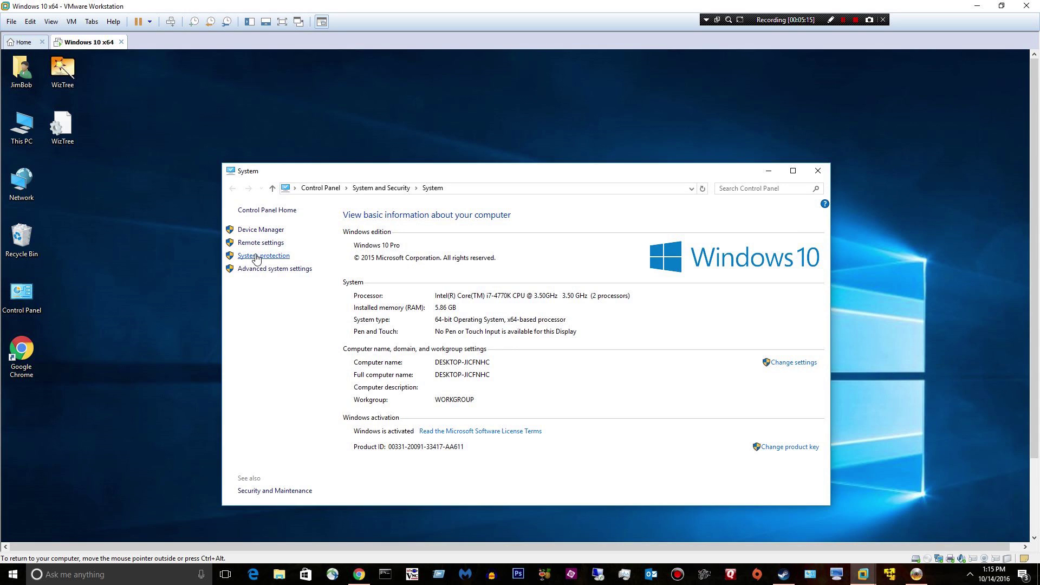
left_click(257, 257)
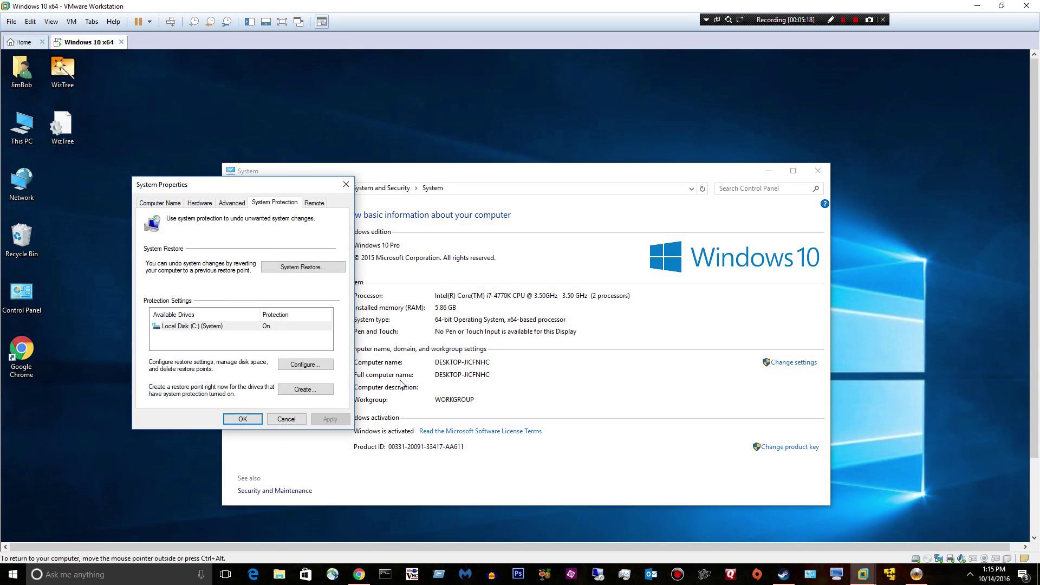
- Set Local Disk (C:) Max Usage to 15% (8.93 GB), apply, and close System Properties
left_click(298, 366)
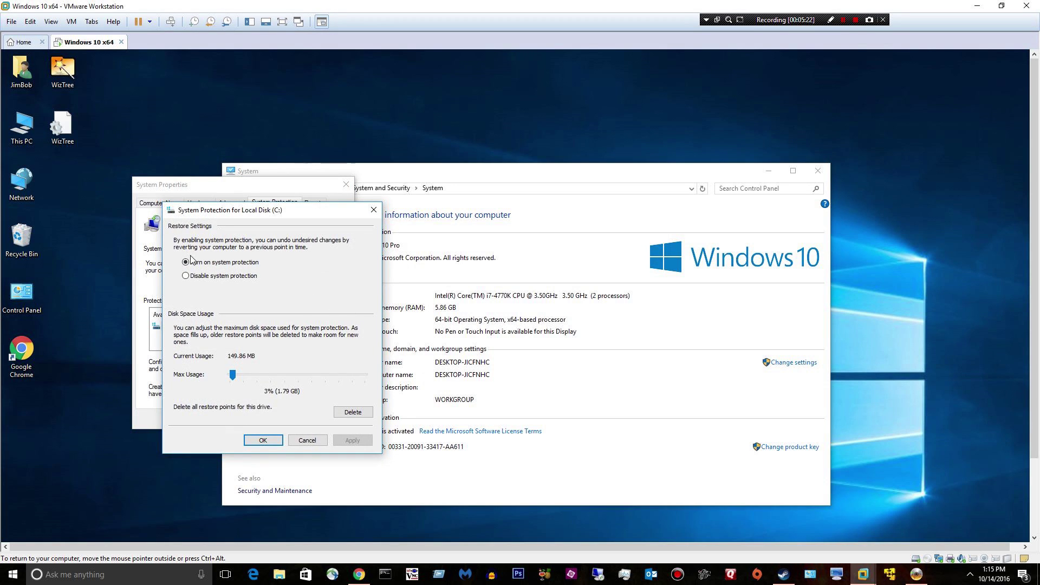
left_click_drag(233, 375, 257, 375)
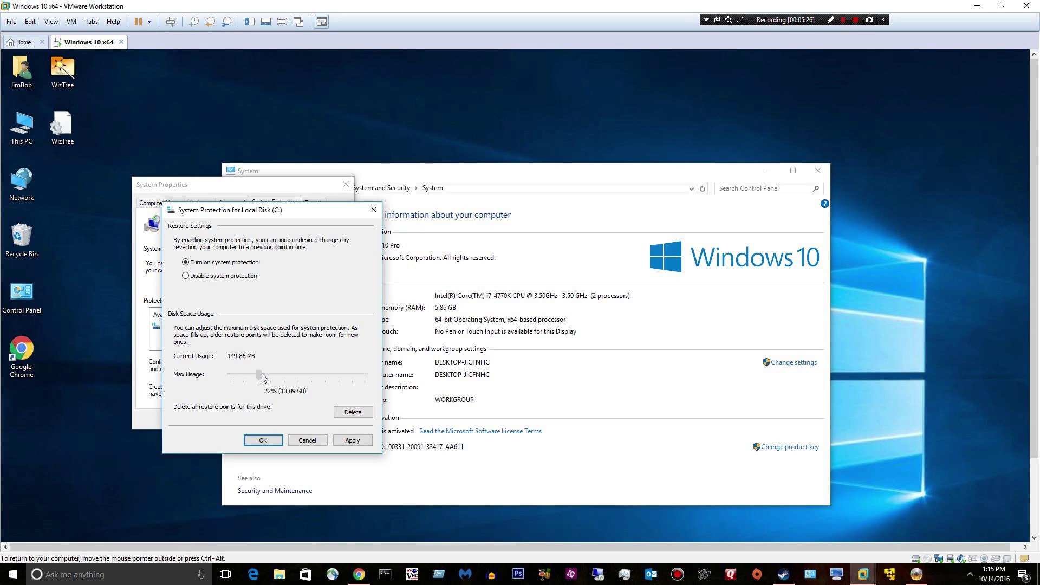
mouse_move(263, 374)
left_mouse_down()
mouse_move(240, 375)
mouse_move(249, 372)
left_mouse_up()
left_click(362, 442)
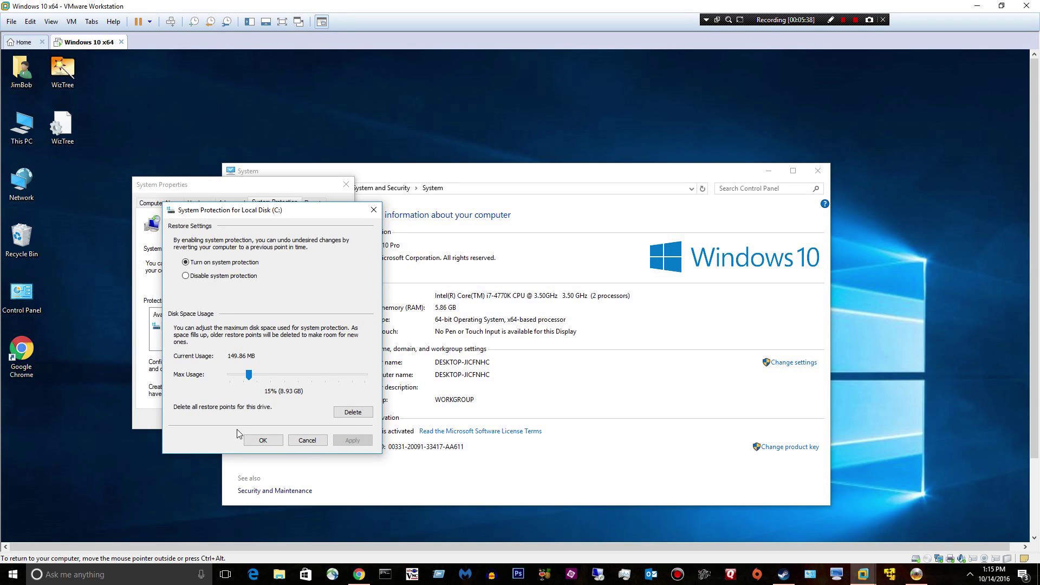
left_click(267, 440)
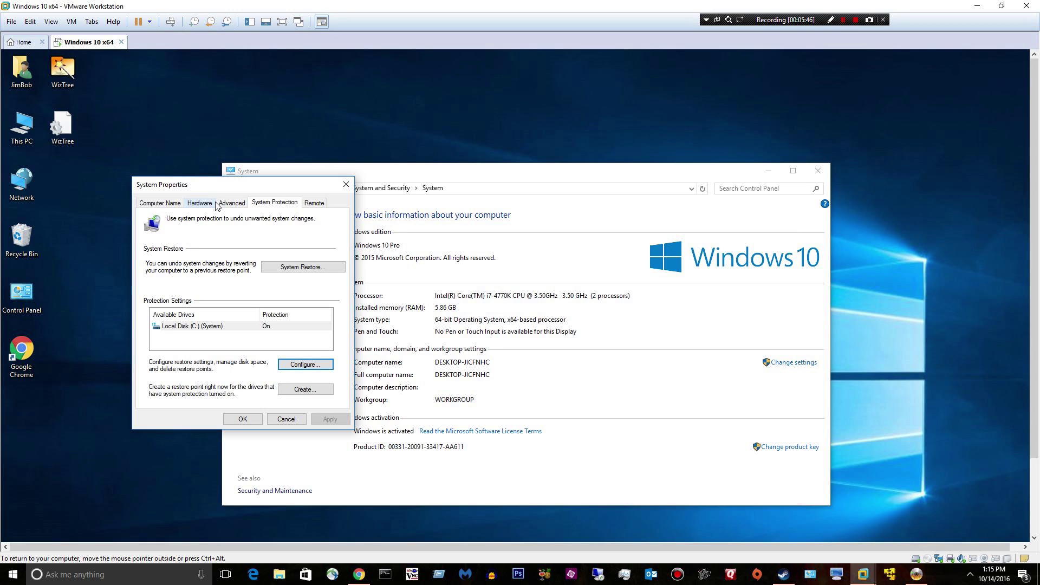
left_click(248, 417)
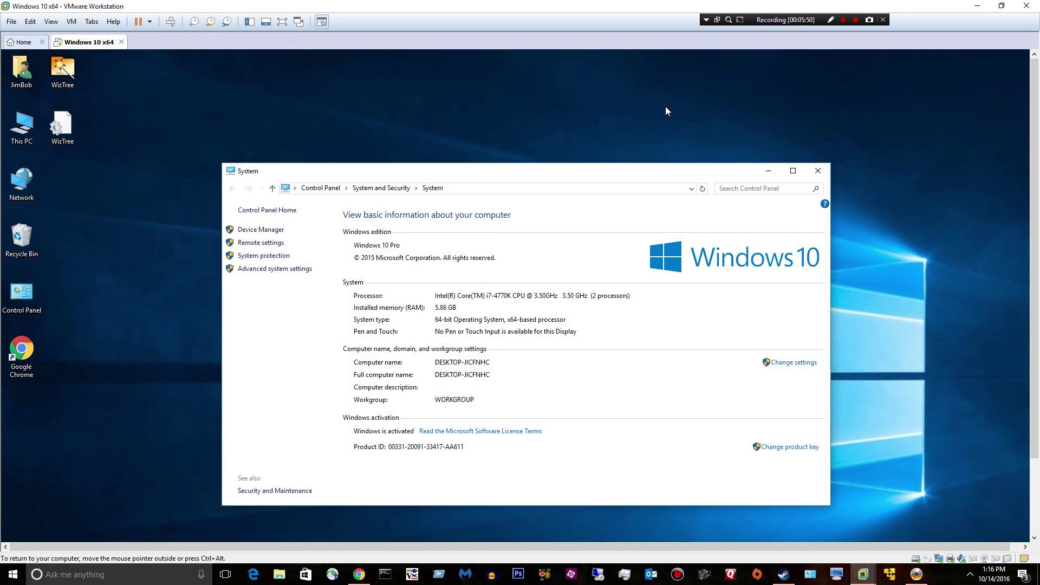
- Close the Control Panel System window to reveal the desktop icons
left_click(815, 172)
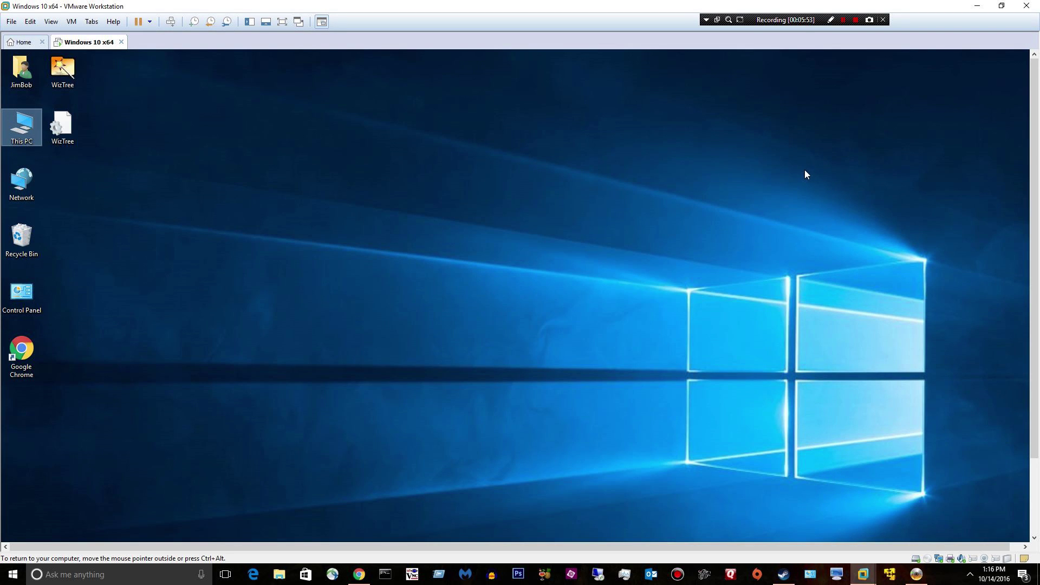